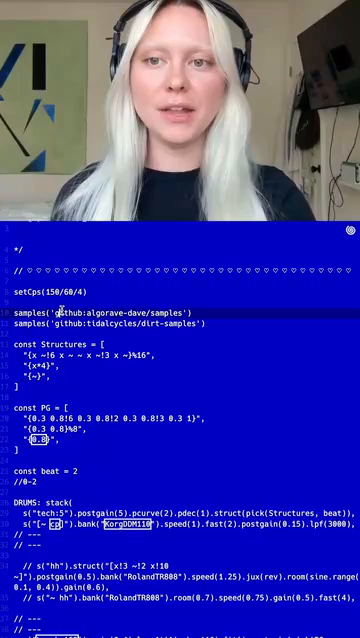
{"action": "scroll", "coordinate": [62, 313], "scroll_direction": "down", "scroll_amount": 1}
- Re-evaluate the code after selecting the sample lines and moving to the beat setting
{"action": "left_click_drag", "start_coordinate": [16, 311], "coordinate": [5, 299]}
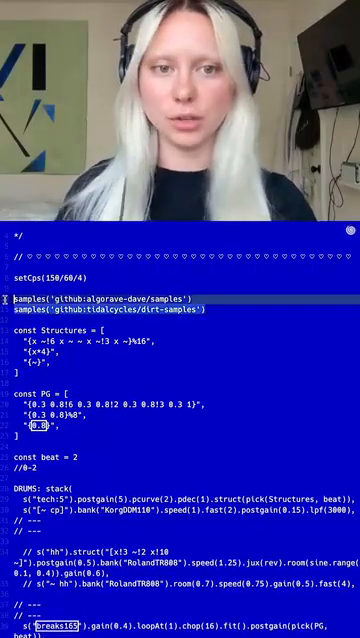
{"action": "scroll", "coordinate": [5, 299], "scroll_direction": "down", "scroll_amount": 2}
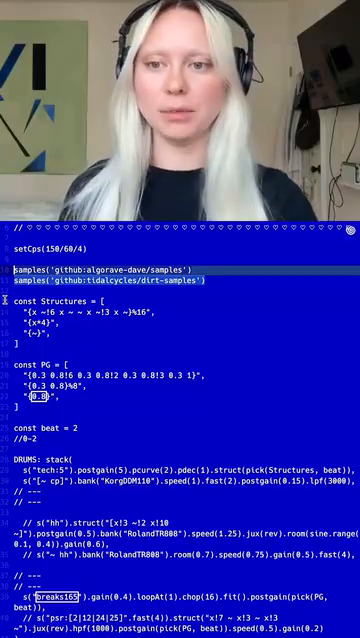
{"action": "left_click", "coordinate": [85, 427]}
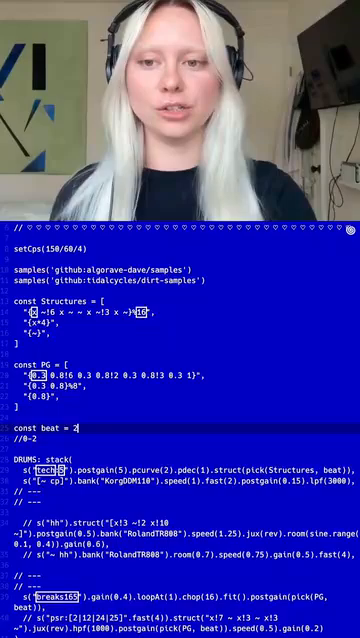
{"action": "scroll", "coordinate": [113, 450], "scroll_direction": "down", "scroll_amount": 3}
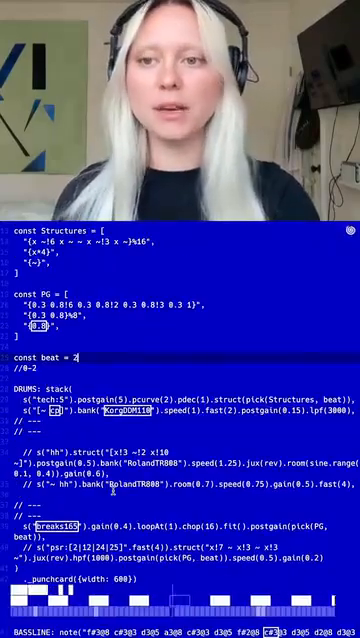
{"action": "scroll", "coordinate": [113, 490], "scroll_direction": "down", "scroll_amount": 1}
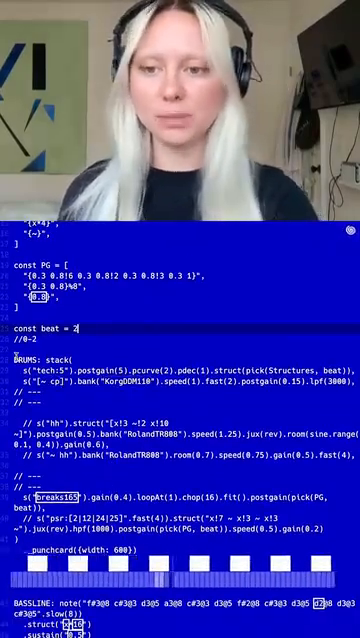
{"action": "key", "text": "ctrl+Return"}
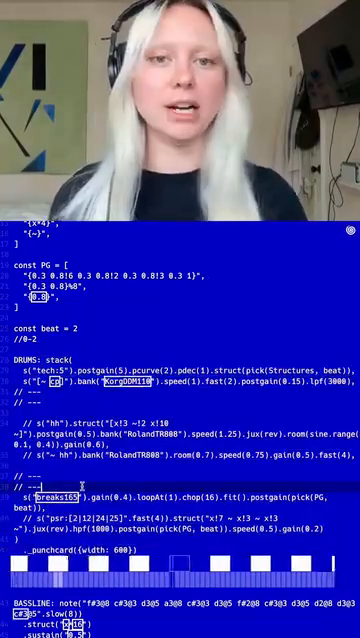
{"action": "scroll", "coordinate": [82, 485], "scroll_direction": "down", "scroll_amount": 1}
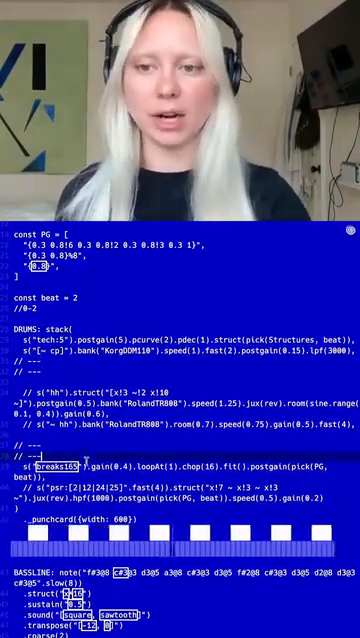
{"action": "scroll", "coordinate": [87, 464], "scroll_direction": "down", "scroll_amount": 1}
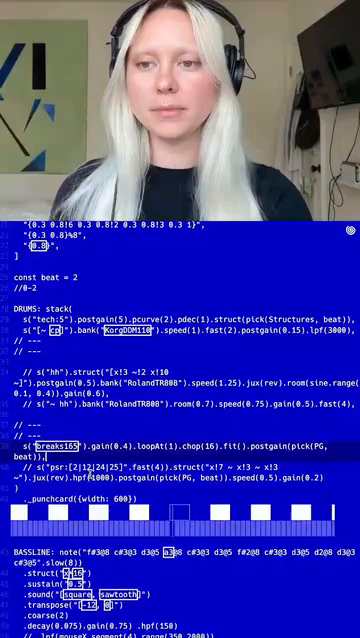
{"action": "scroll", "coordinate": [87, 464], "scroll_direction": "down", "scroll_amount": 4}
{"action": "scroll", "coordinate": [87, 464], "scroll_direction": "down", "scroll_amount": 1}
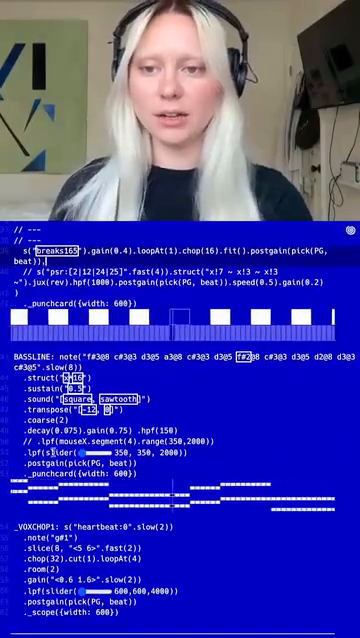
- Swap the slider lpf line for the mouseX.segment(4).range(350,2000) filter line
{"action": "left_click_drag", "start_coordinate": [85, 452], "coordinate": [115, 452]}
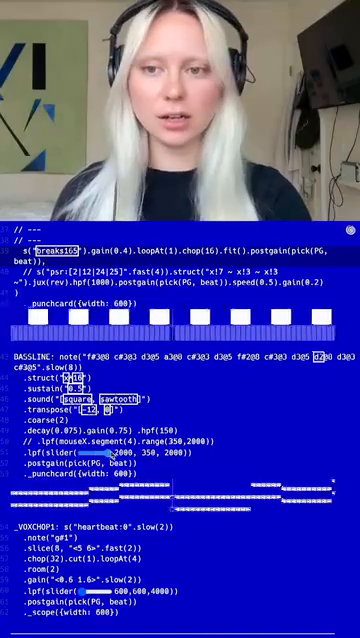
{"action": "left_click", "coordinate": [33, 441]}
{"action": "key", "text": "ctrl+slash"}
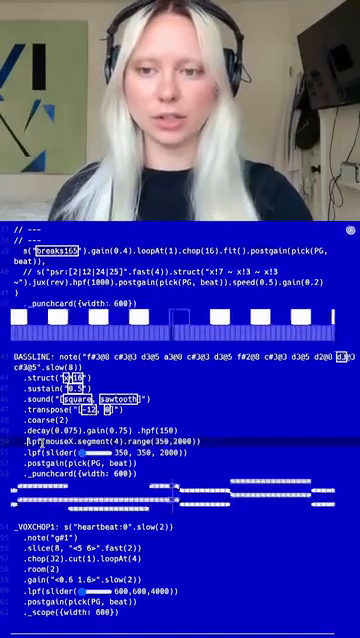
{"action": "left_click", "coordinate": [38, 452]}
{"action": "key", "text": "ctrl+slash"}
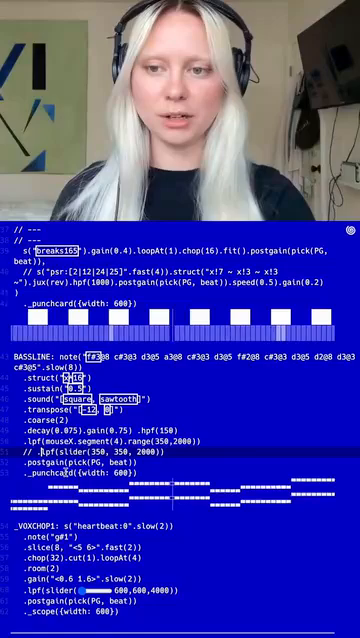
{"action": "scroll", "coordinate": [100, 450], "scroll_direction": "down", "scroll_amount": 4}
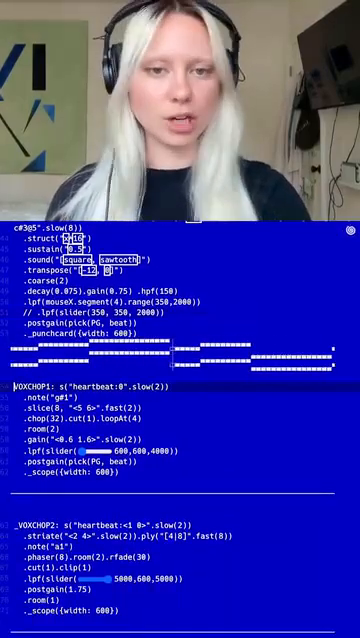
- Re-evaluate twice to start VOXCHOP1 then VOXCHOP2 playing
{"action": "key", "text": "ctrl+Return"}
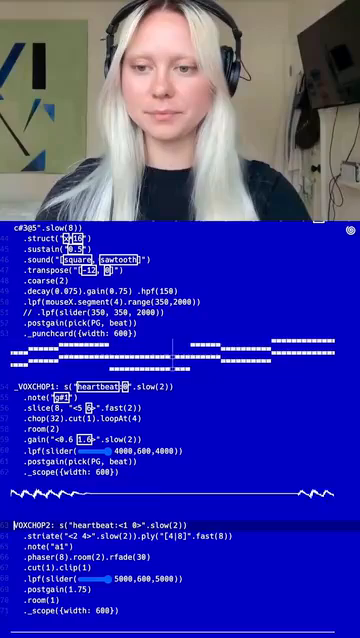
{"action": "key", "text": "ctrl+Return"}
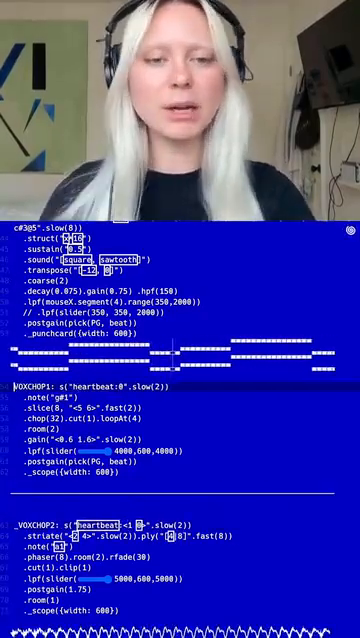
{"action": "scroll", "coordinate": [180, 400], "scroll_direction": "up", "scroll_amount": 2}
{"action": "scroll", "coordinate": [180, 400], "scroll_direction": "up", "scroll_amount": 2}
{"action": "scroll", "coordinate": [180, 400], "scroll_direction": "up", "scroll_amount": 2}
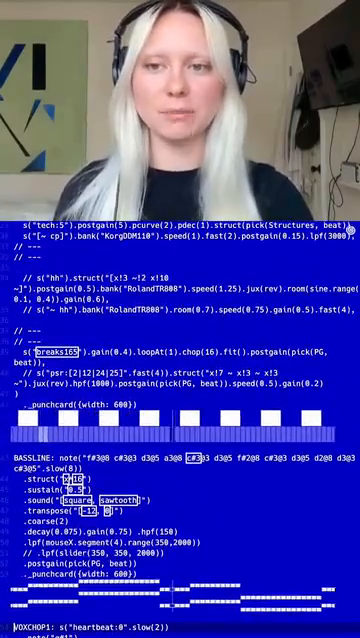
{"action": "scroll", "coordinate": [180, 400], "scroll_direction": "up", "scroll_amount": 3}
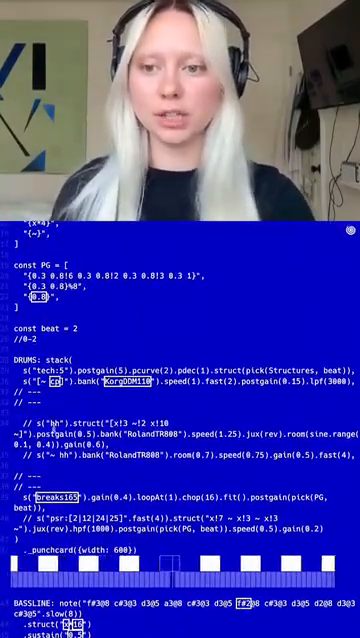
- Uncomment the s("hh") line and delete the 2 from const beat
{"action": "key", "text": "ctrl+slash"}
{"action": "left_click", "coordinate": [78, 329]}
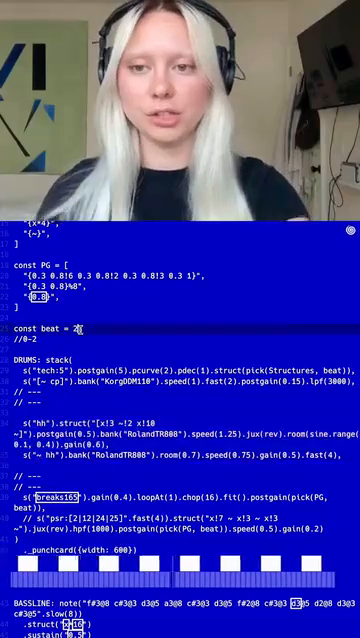
{"action": "key", "text": "BackSpace"}
{"action": "type", "text": "0"}
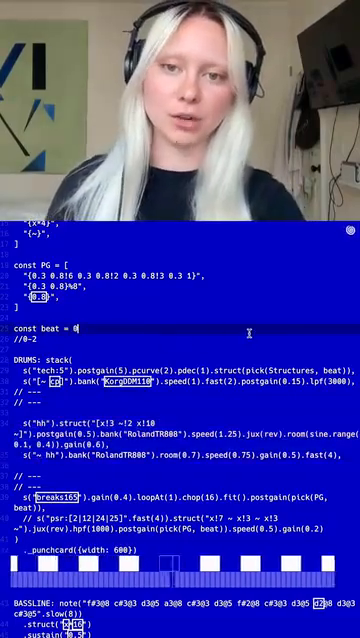